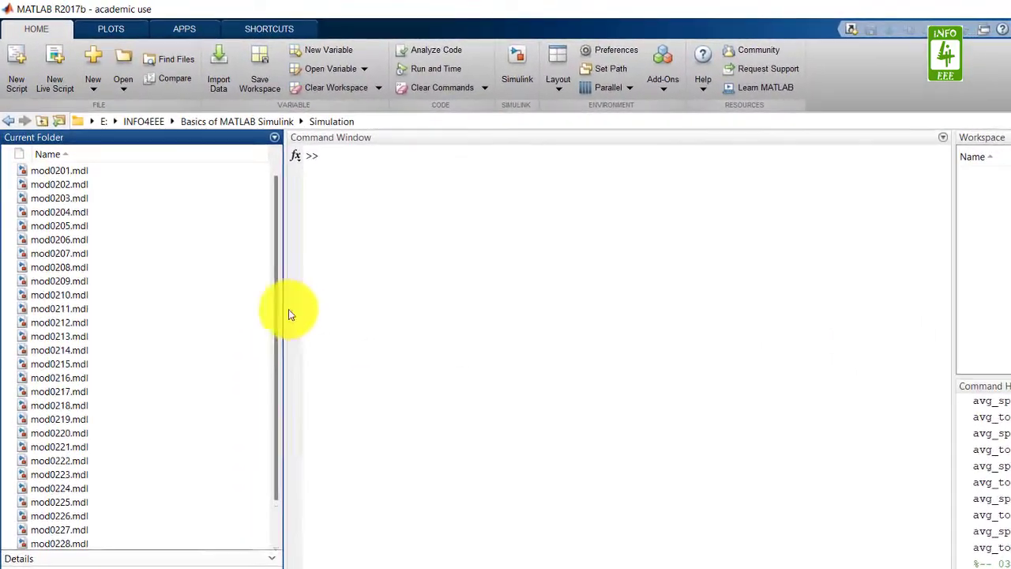
Open mod0231.mdl and save it as a copy named mod0232 in .mdl format
scroll(278, 332, "down", 1)
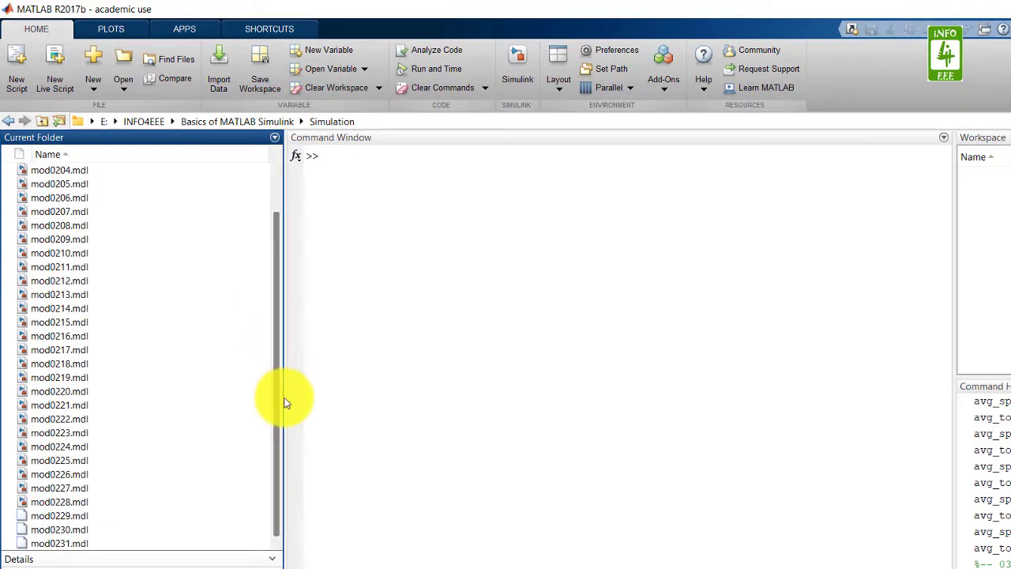
double_click(60, 544)
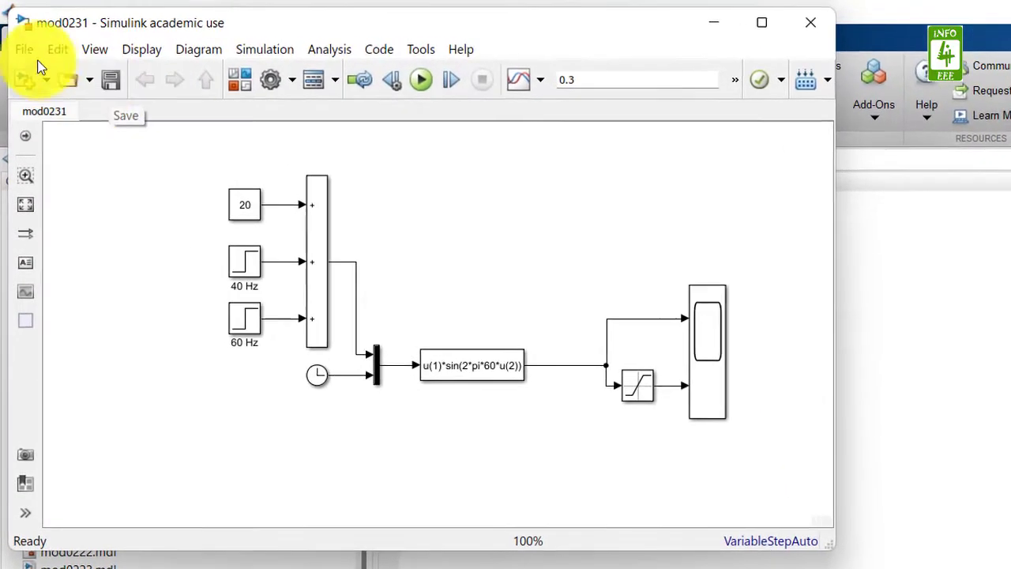
left_click(26, 52)
left_click(66, 183)
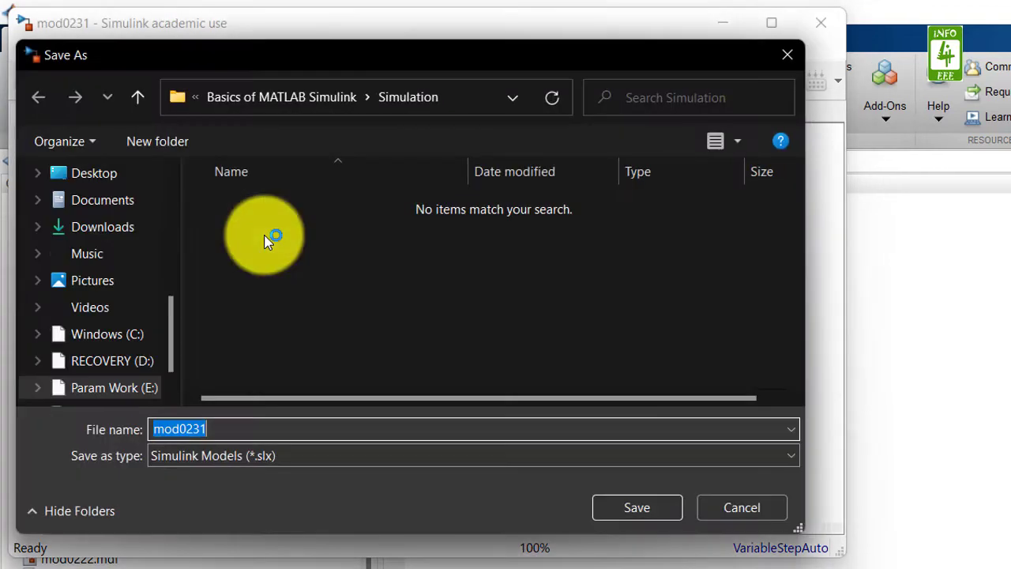
left_click(327, 460)
key("Down")
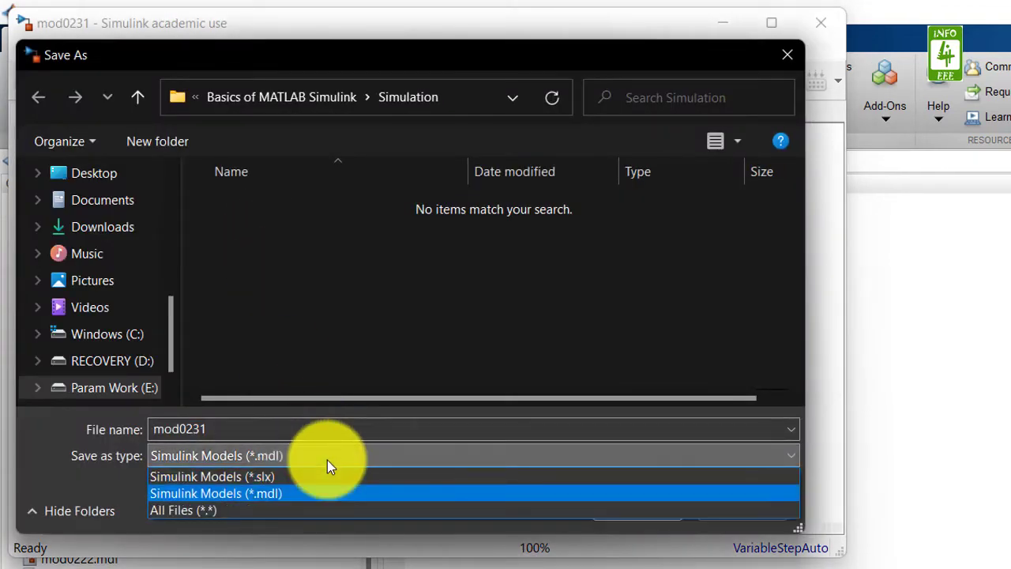
left_click(327, 459)
left_click(322, 431)
key("BackSpace")
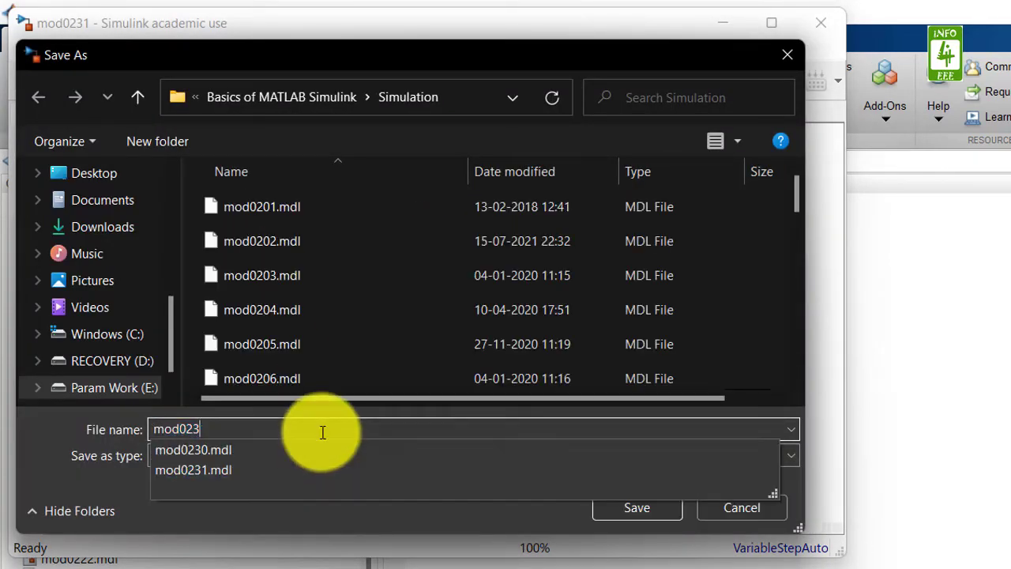
left_click(322, 431)
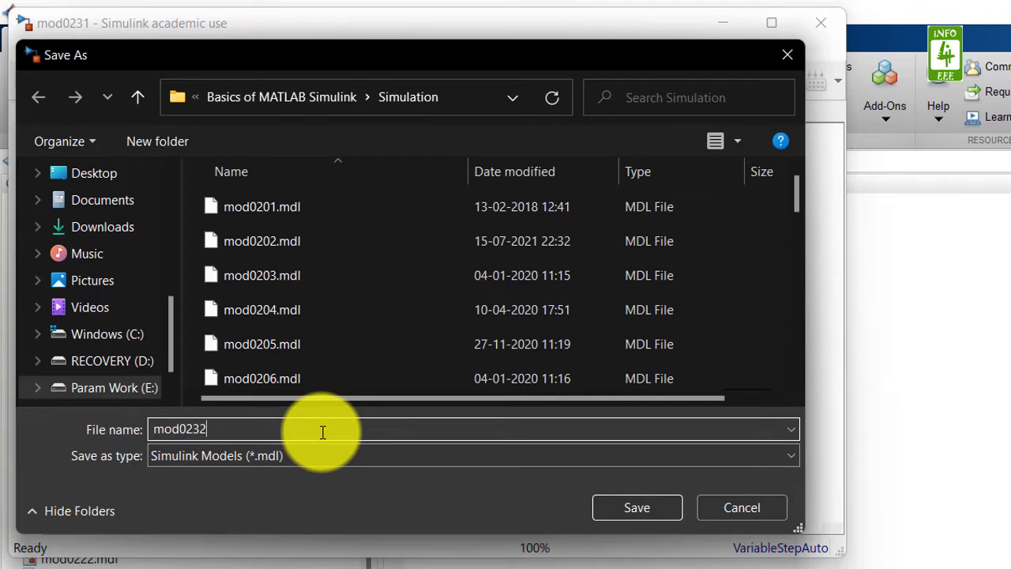
left_click(643, 514)
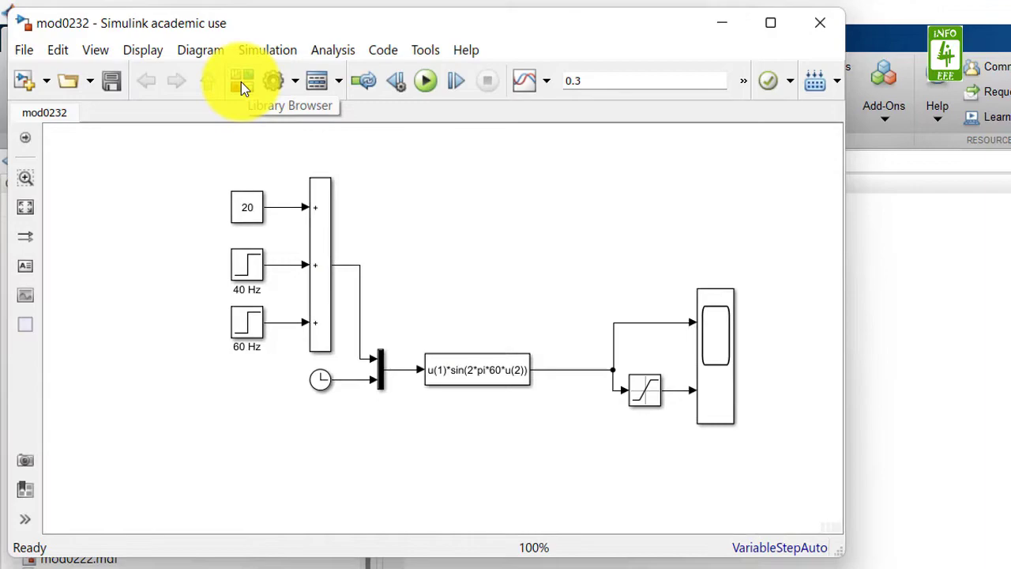
Drag the Saturation Dynamic block from the Discontinuities library onto the mod0232 canvas
left_click(242, 82)
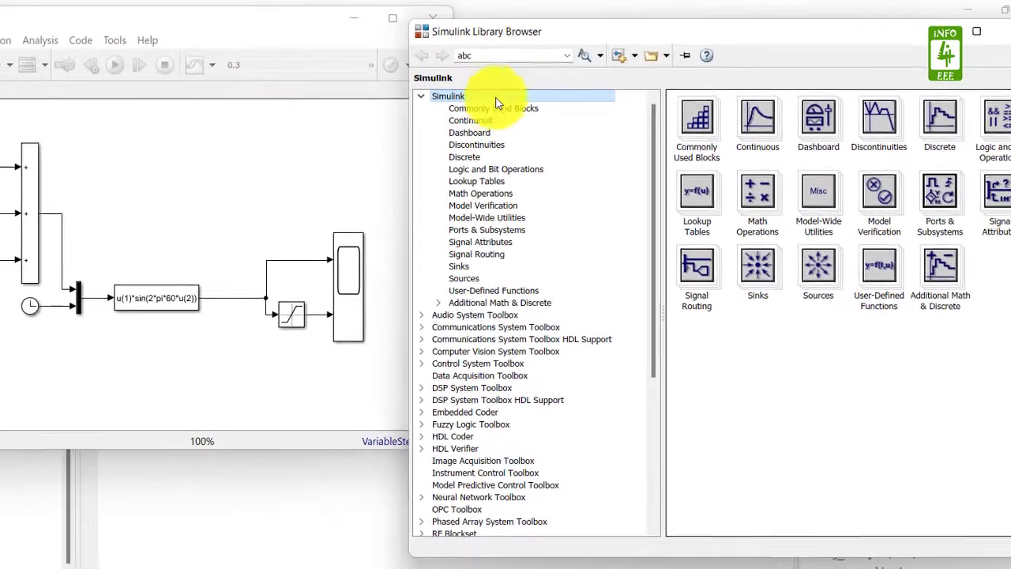
left_click(485, 146)
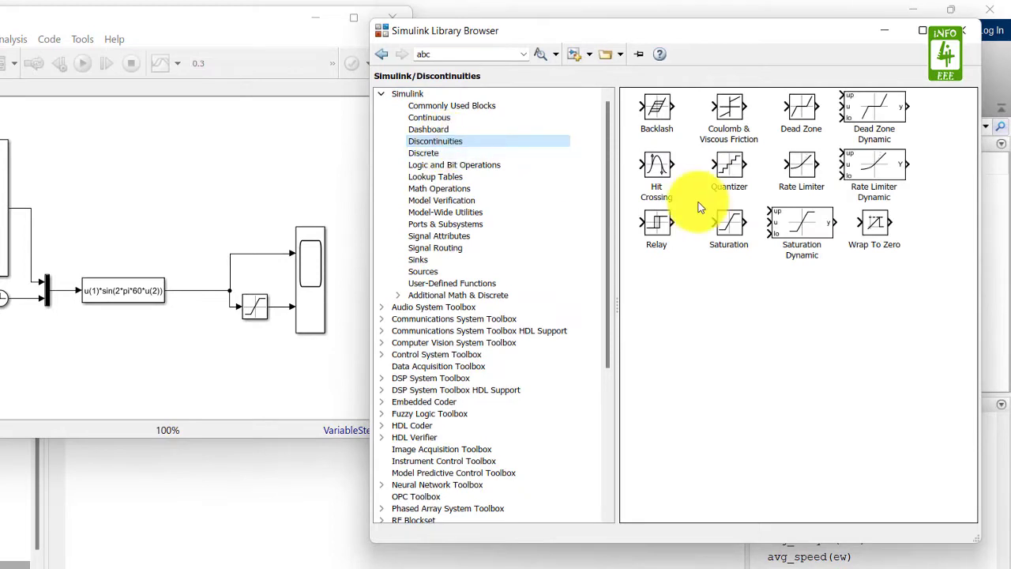
left_click(819, 231)
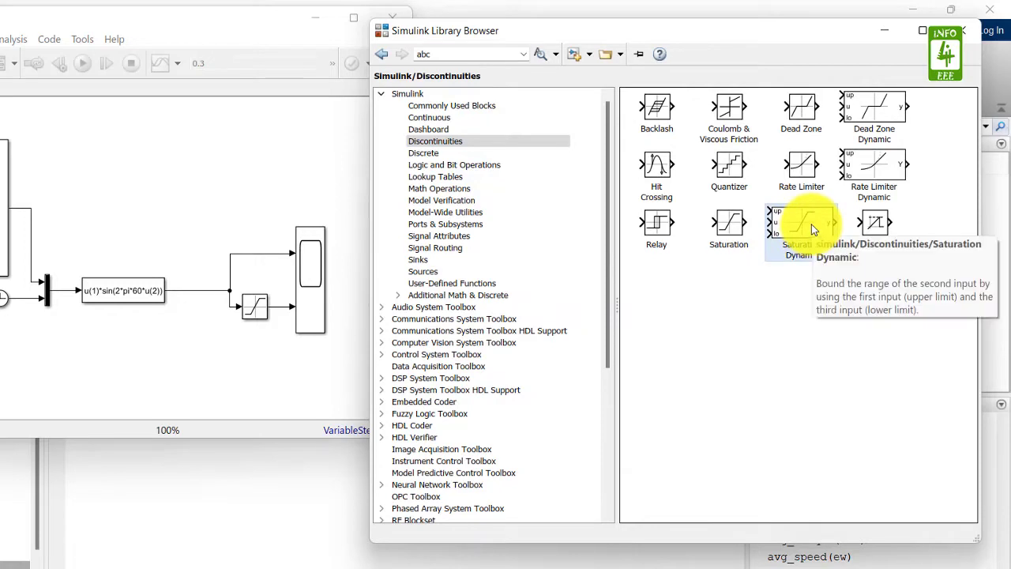
left_click_drag(811, 223, 211, 191)
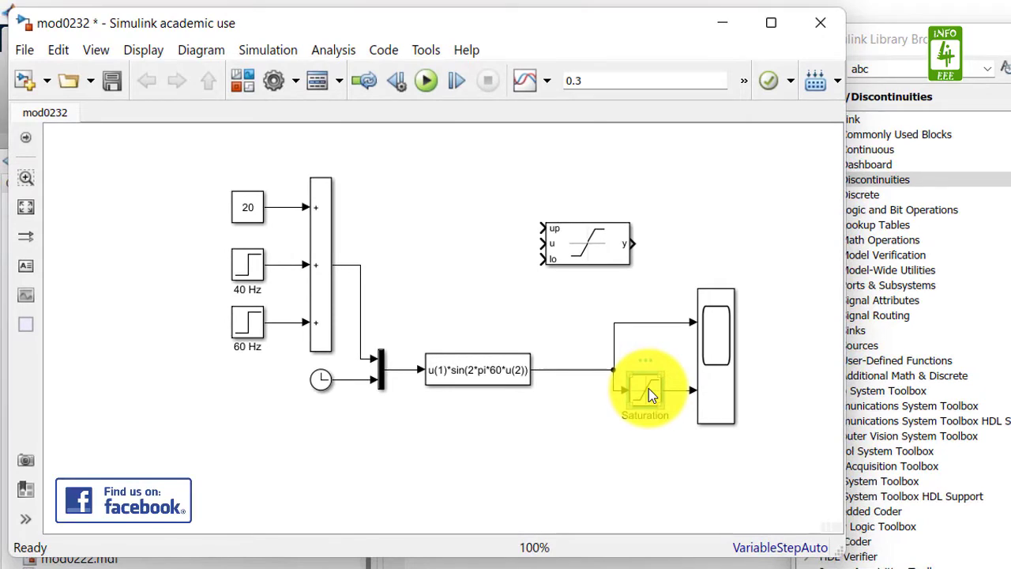
Delete the old Saturation block and rearrange Saturation Dynamic, the Scope and signal lines
key("Delete")
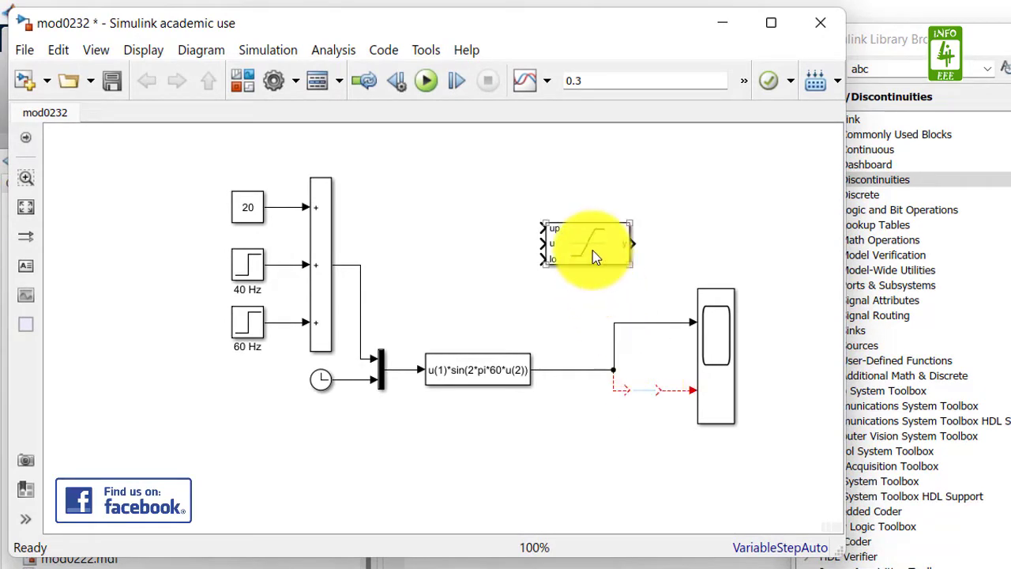
left_click_drag(592, 247, 593, 403)
left_click_drag(606, 439, 609, 448)
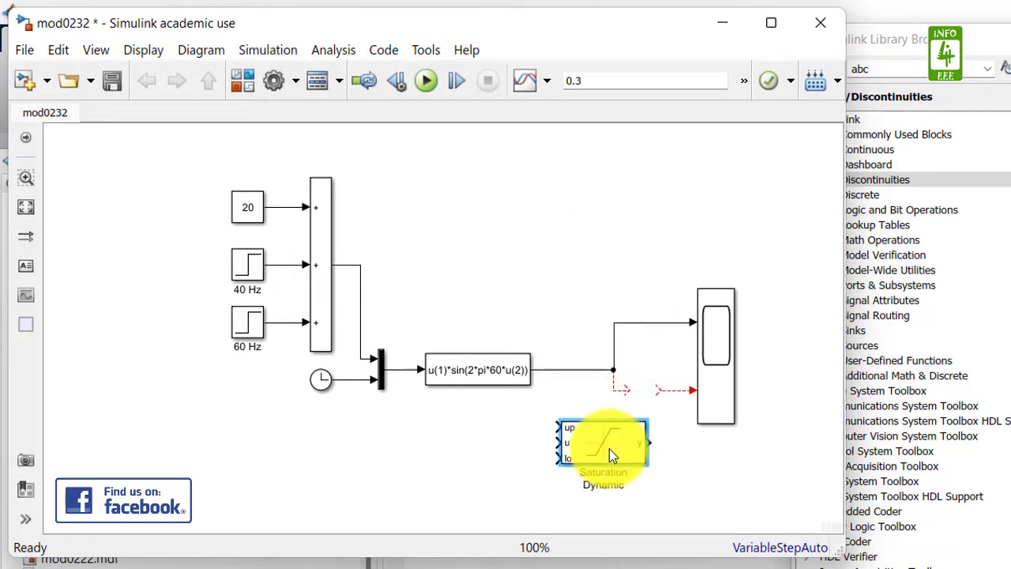
left_click_drag(706, 383, 774, 380)
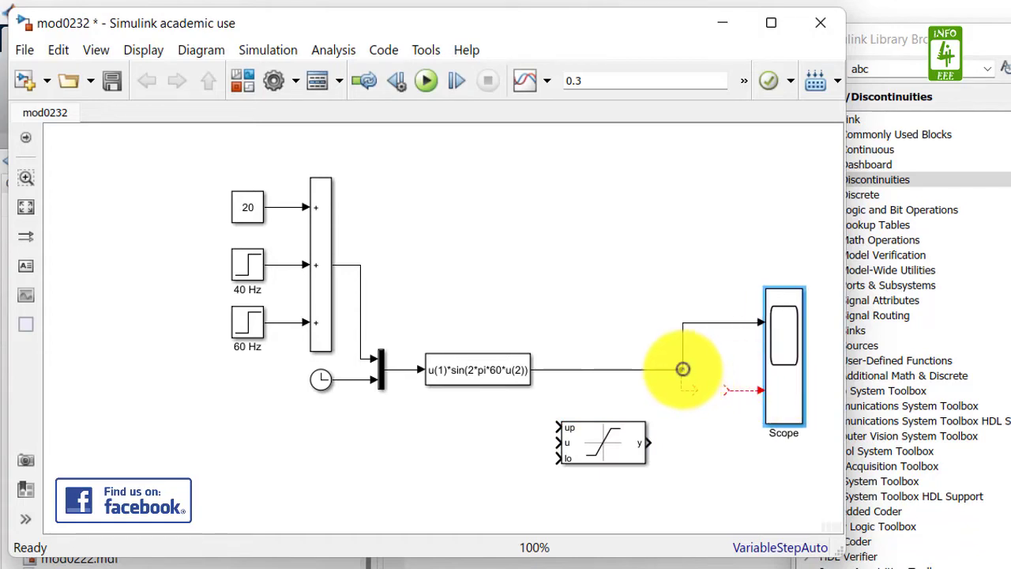
left_click_drag(681, 369, 585, 368)
left_click_drag(681, 354, 585, 355)
Wire Saturation Dynamic's y output to the Scope and the sine signal to its u input
left_click_drag(605, 450, 689, 401)
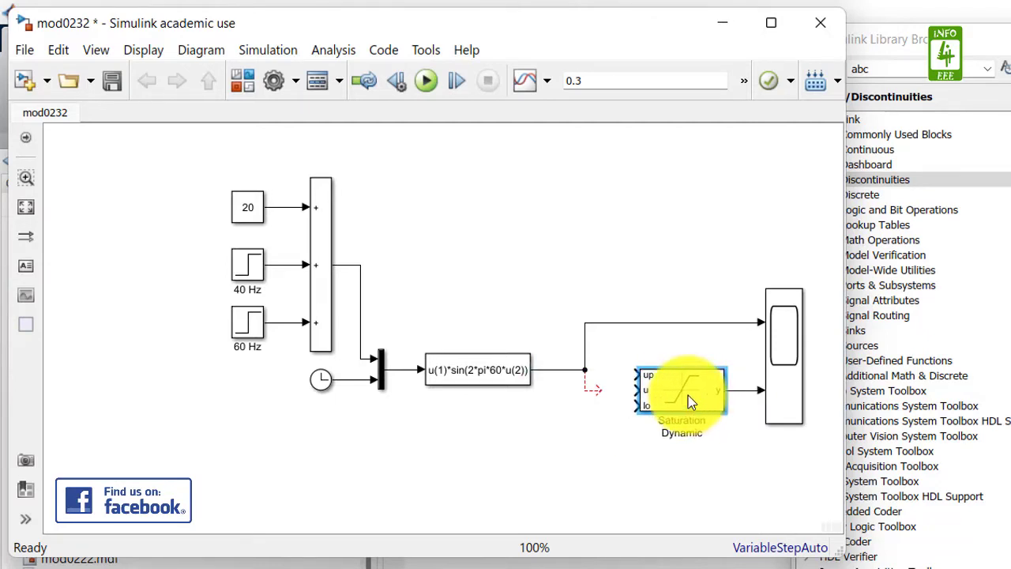
left_click(787, 399)
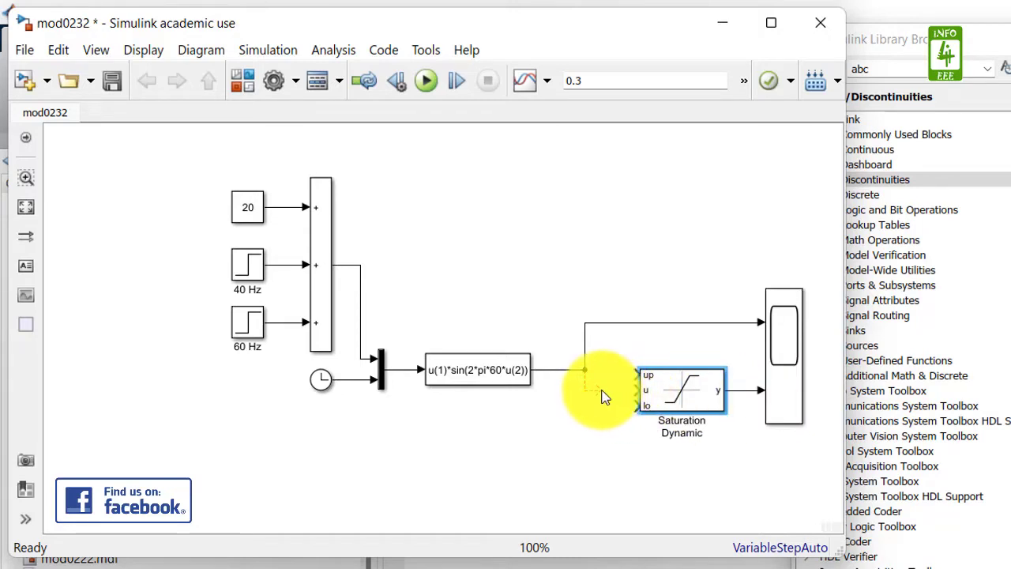
left_click_drag(601, 389, 636, 388)
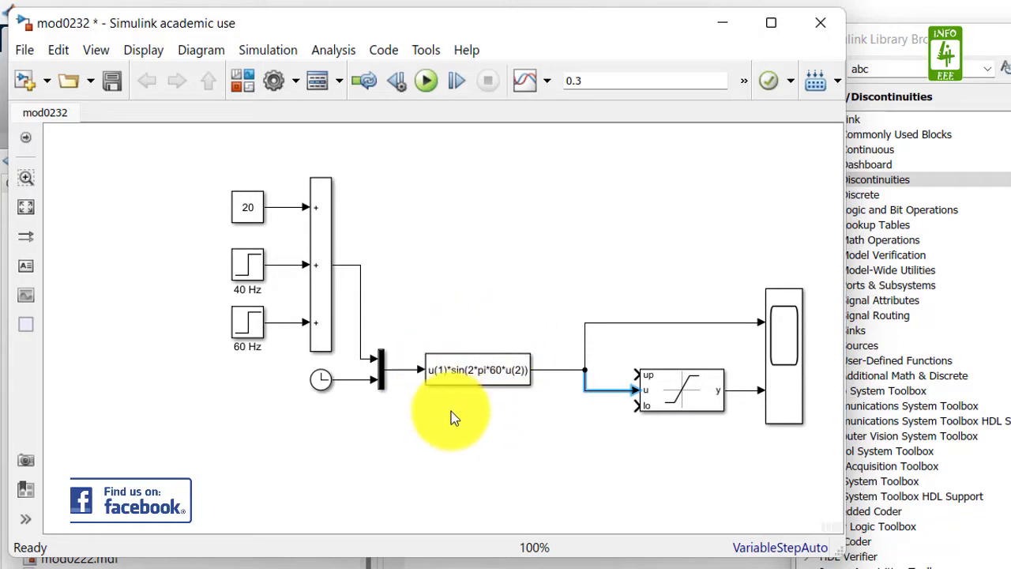
left_click(466, 381)
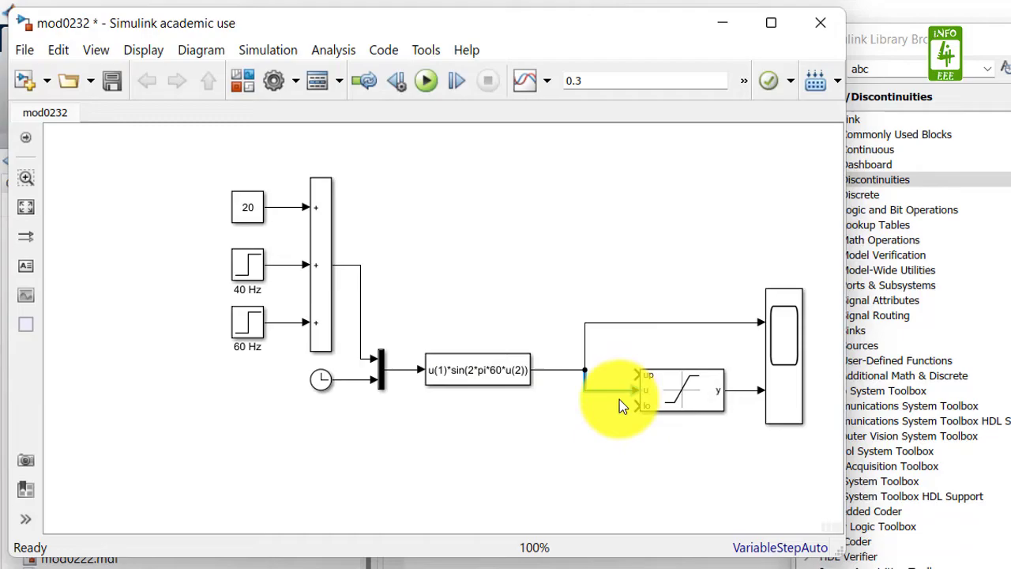
left_click(678, 397)
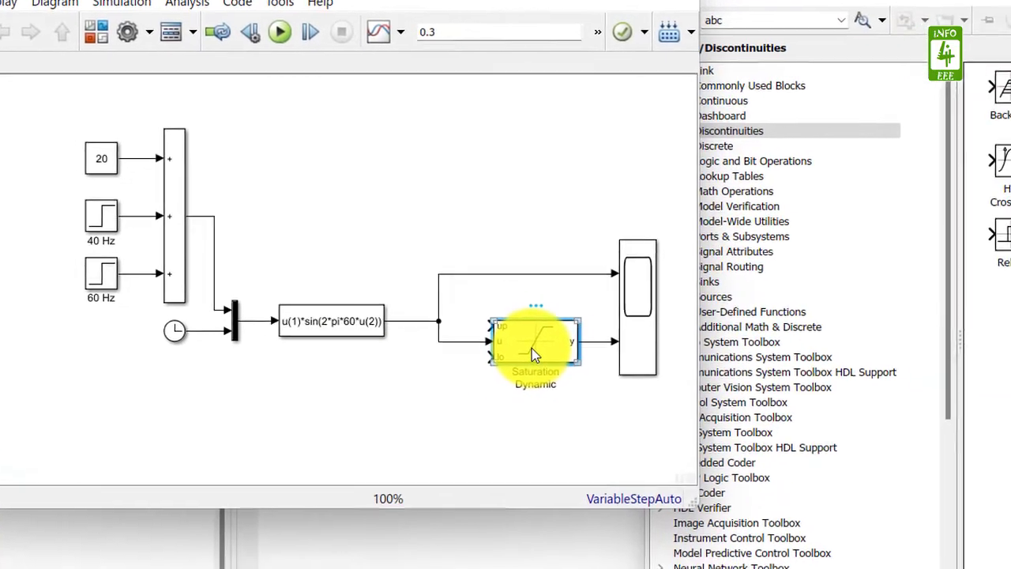
double_click(659, 387)
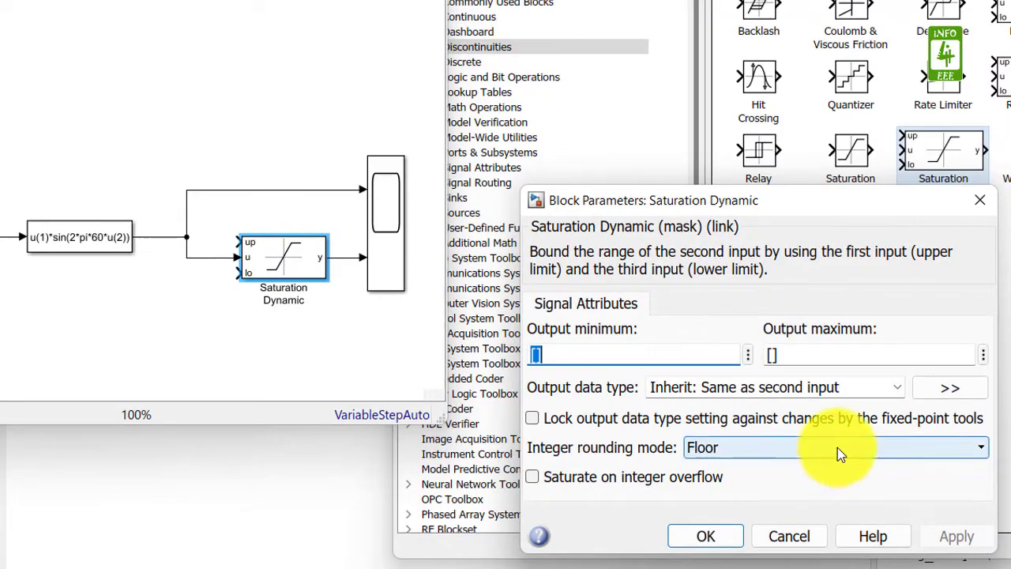
left_click(979, 200)
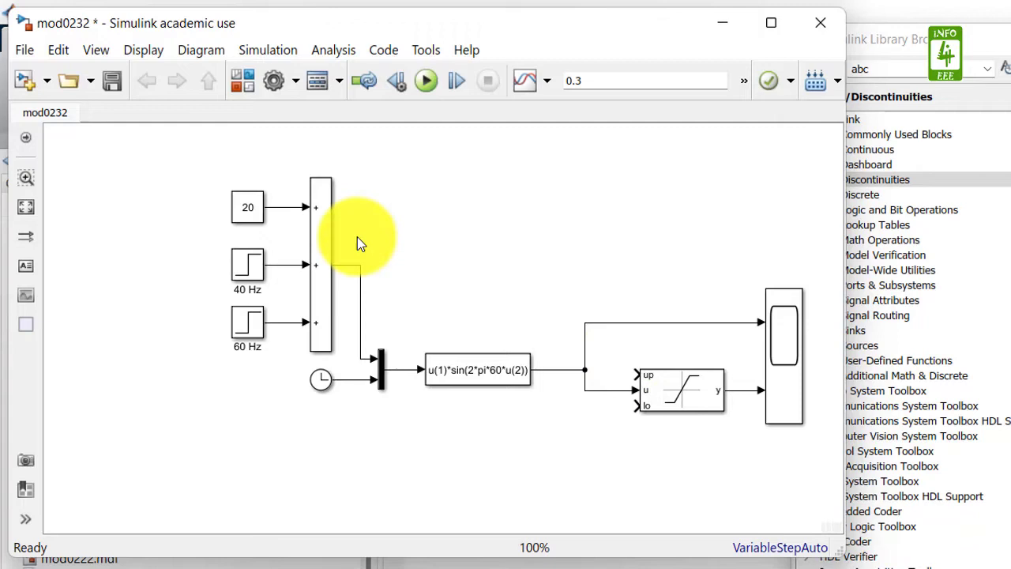
Copy the Constant, 40 Hz and 60 Hz steps and Sum, placing the copy above Saturation Dynamic
left_click_drag(192, 172, 343, 348)
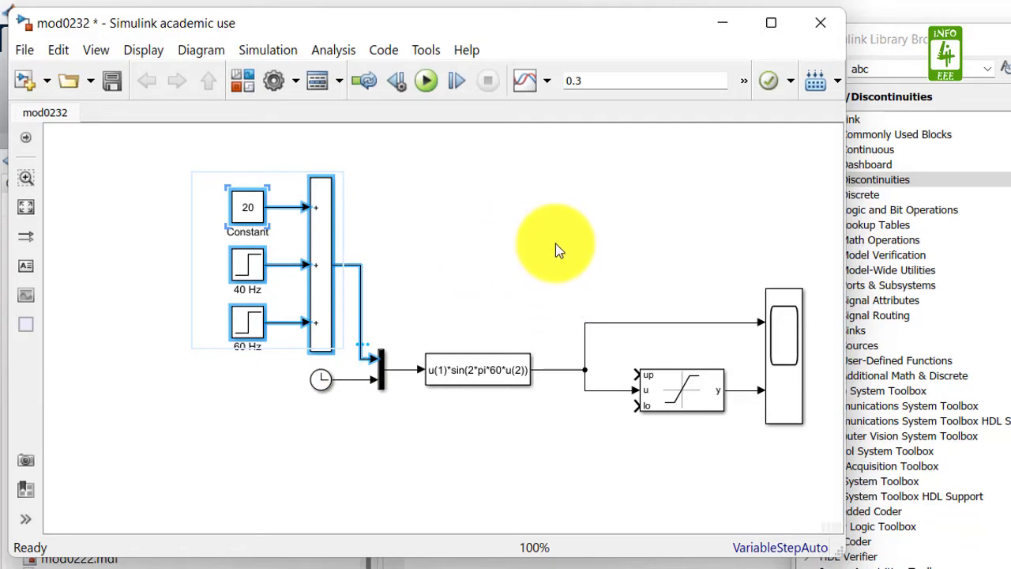
key("ctrl+v")
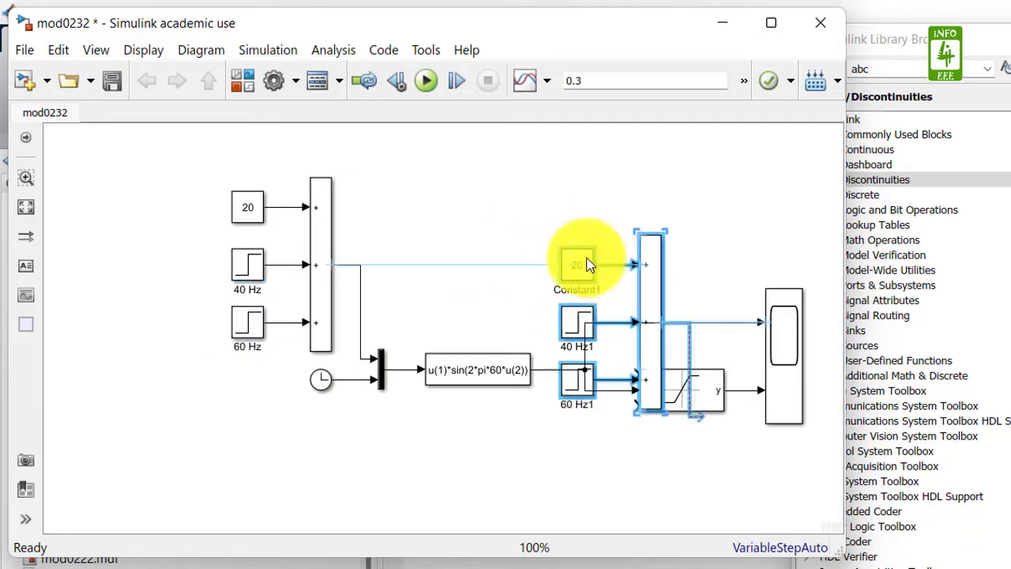
left_click_drag(589, 263, 535, 207)
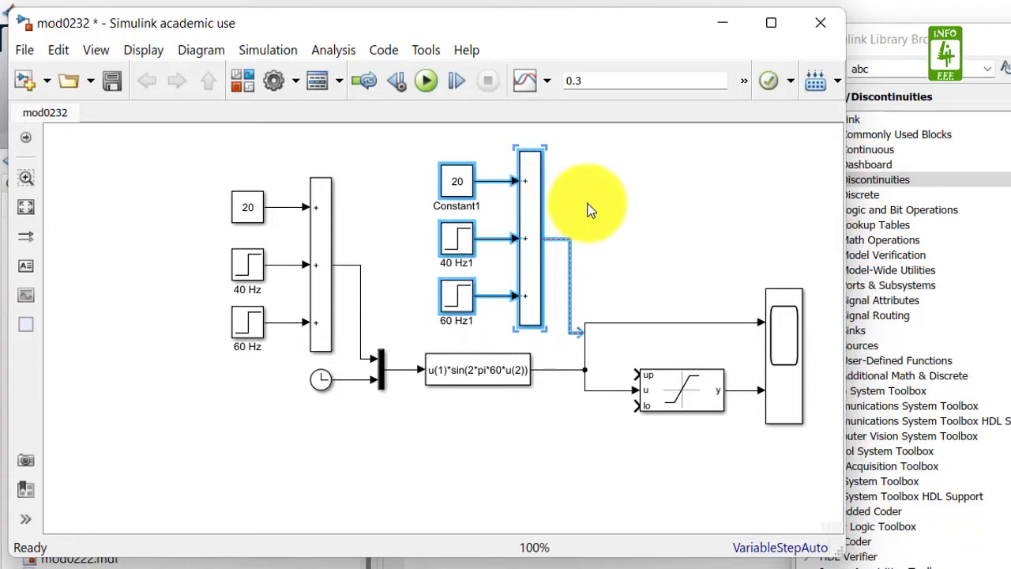
left_click(588, 210)
left_click(524, 180)
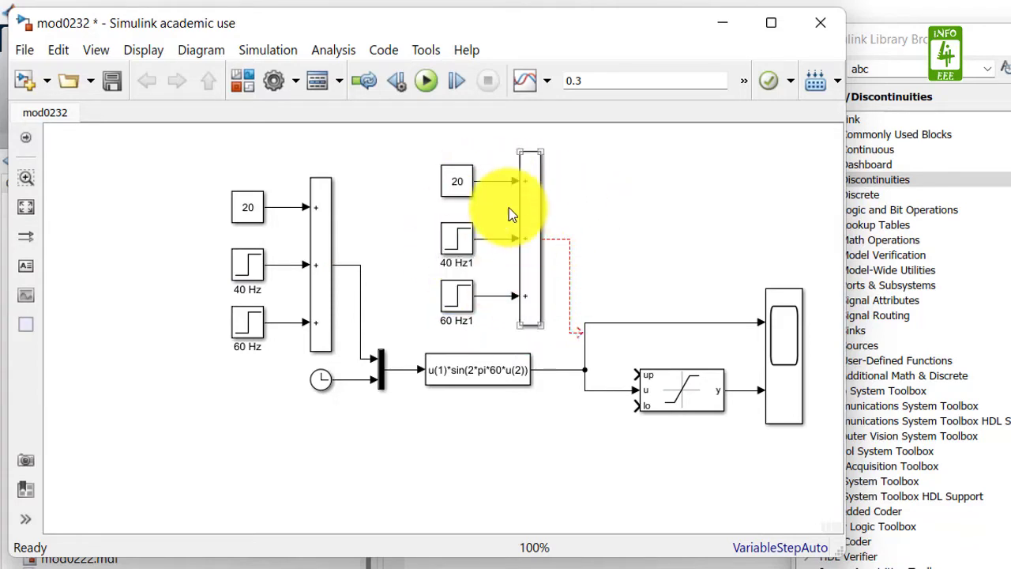
Change the copied constant Constant1 from 20 to 10
left_click(457, 183)
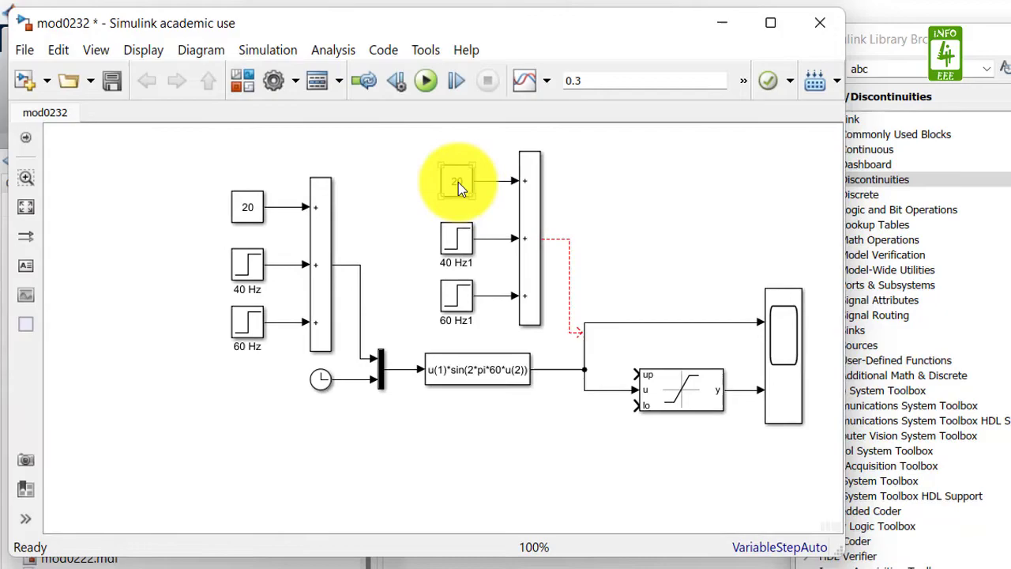
double_click(454, 182)
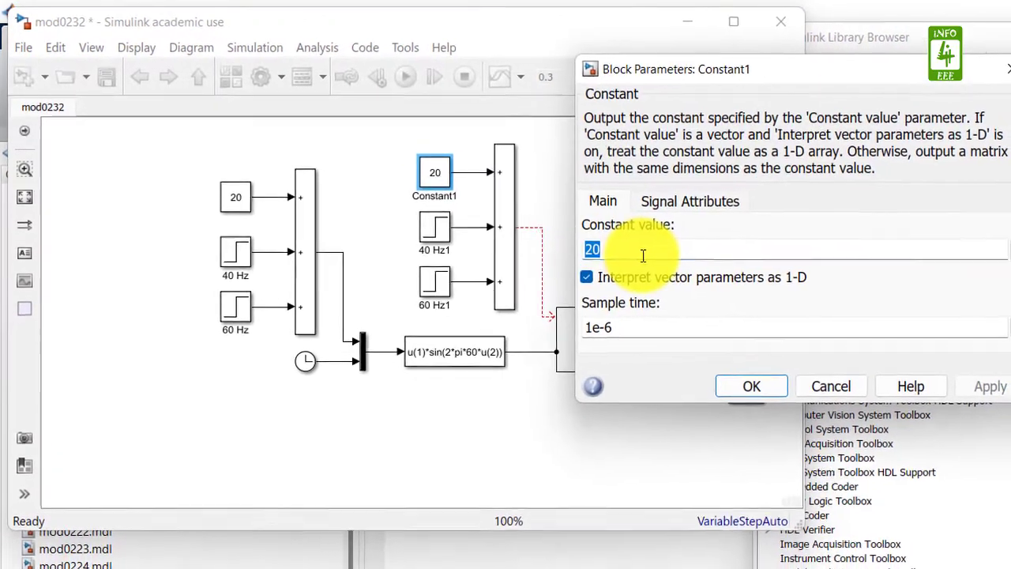
type("10")
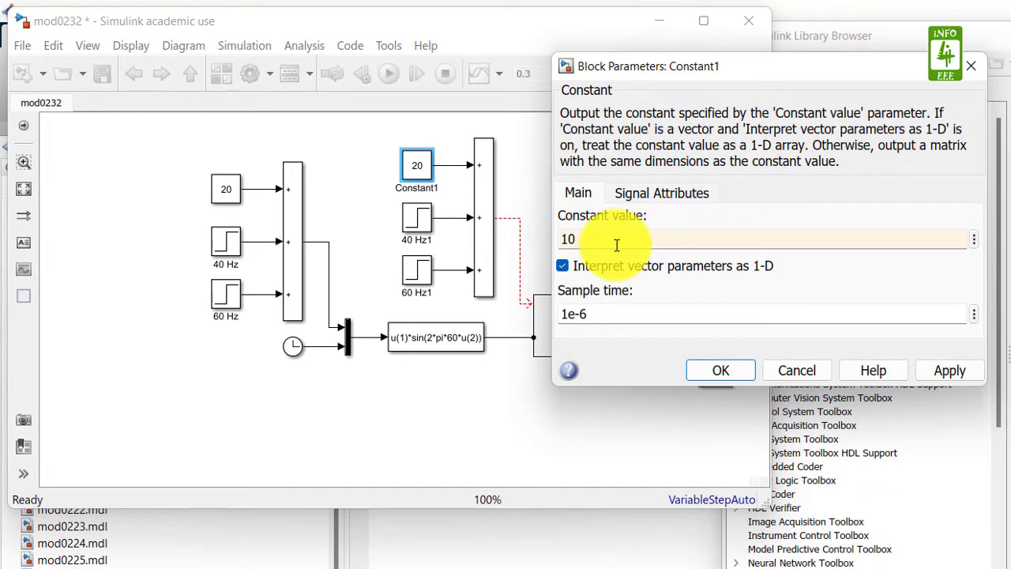
left_click(710, 368)
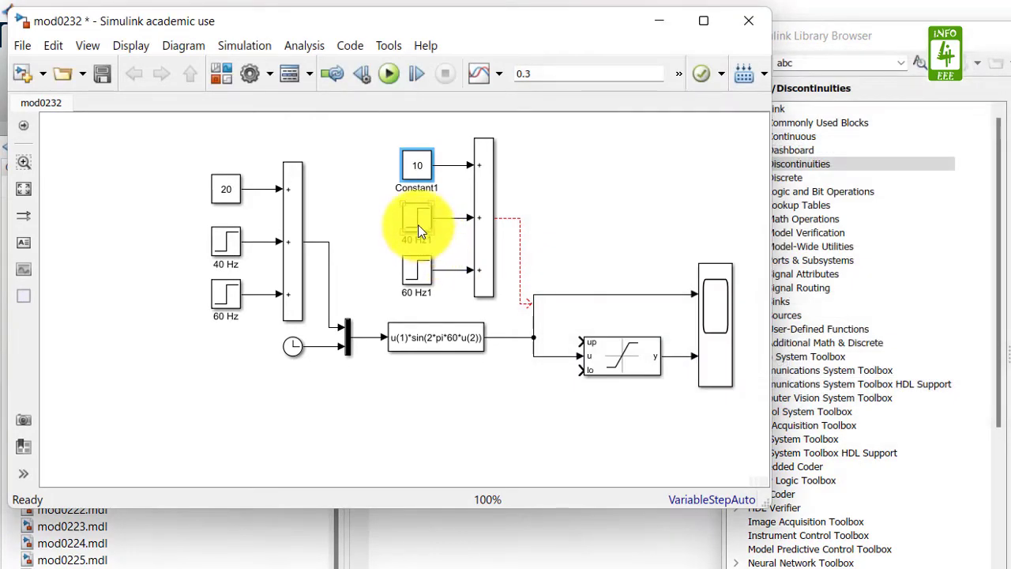
Review the 40 Hz1 and 60 Hz1 step settings, leaving them unchanged
double_click(418, 224)
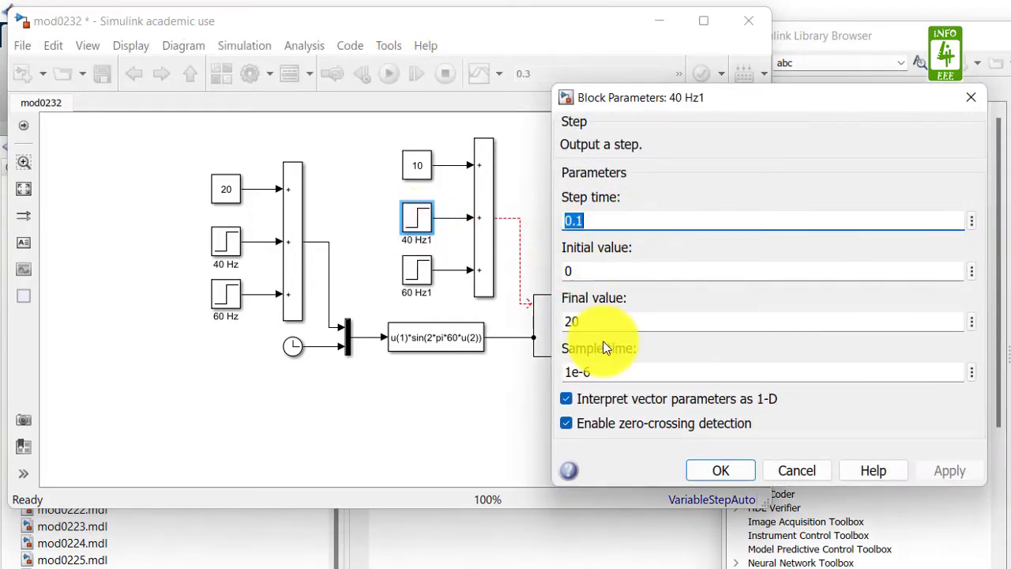
left_click(729, 472)
double_click(418, 273)
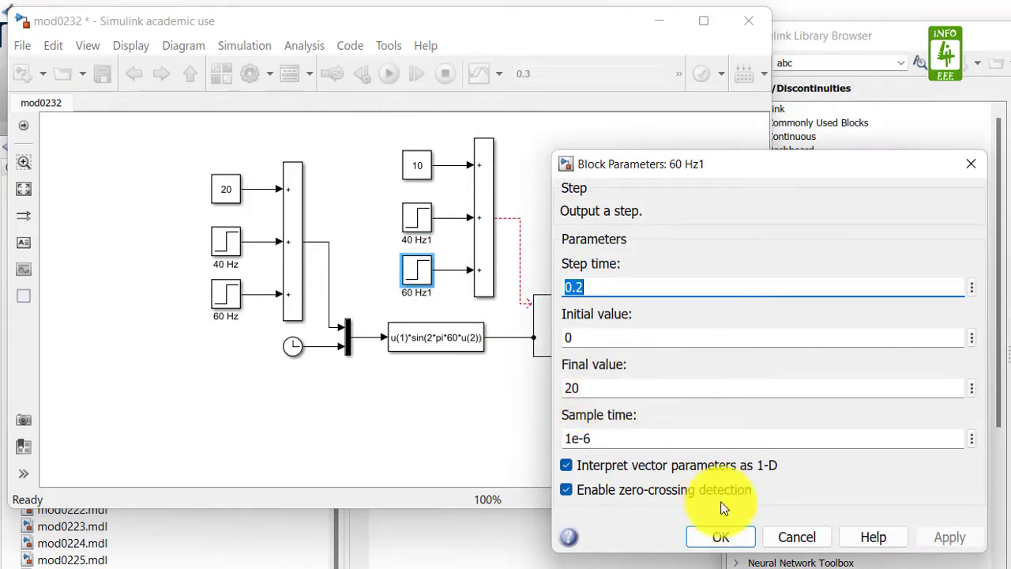
left_click(720, 536)
Connect the second Sum's output to Saturation Dynamic's up limit and select that network
mouse_move(544, 276)
left_mouse_down()
mouse_move(545, 312)
mouse_move(554, 294)
left_mouse_up()
left_click_drag(564, 329, 592, 347)
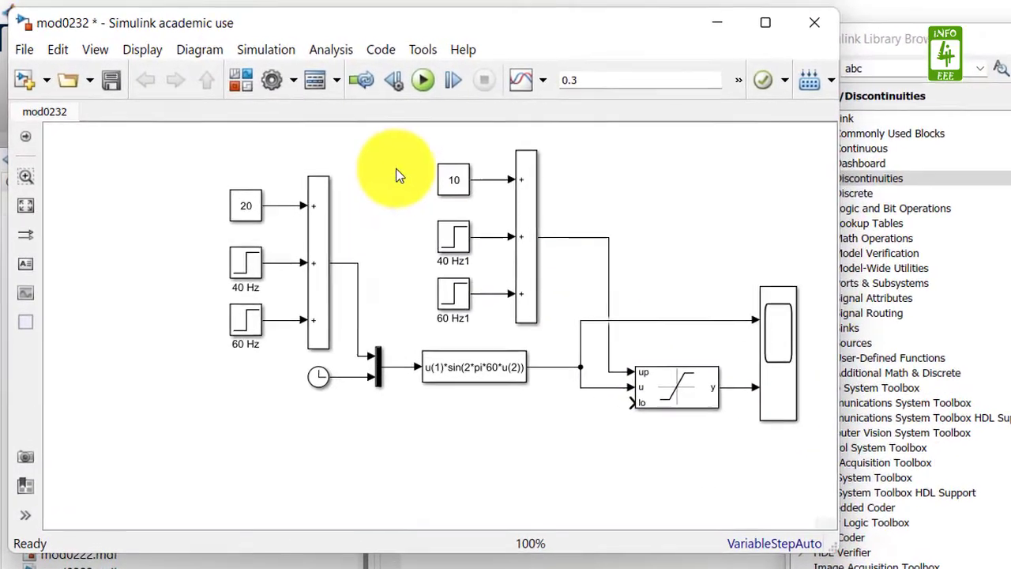
left_click_drag(393, 151, 554, 328)
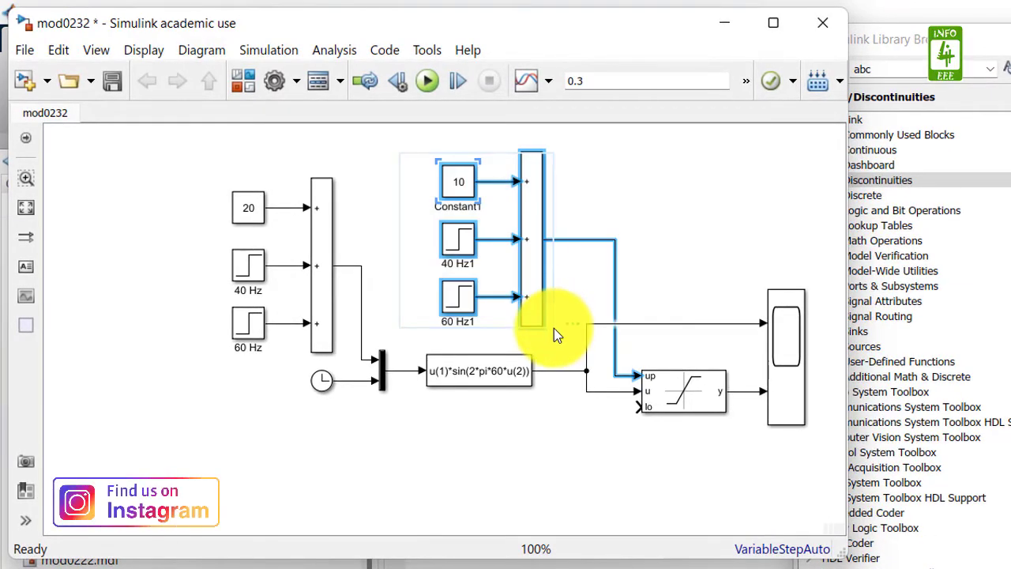
left_click(523, 481)
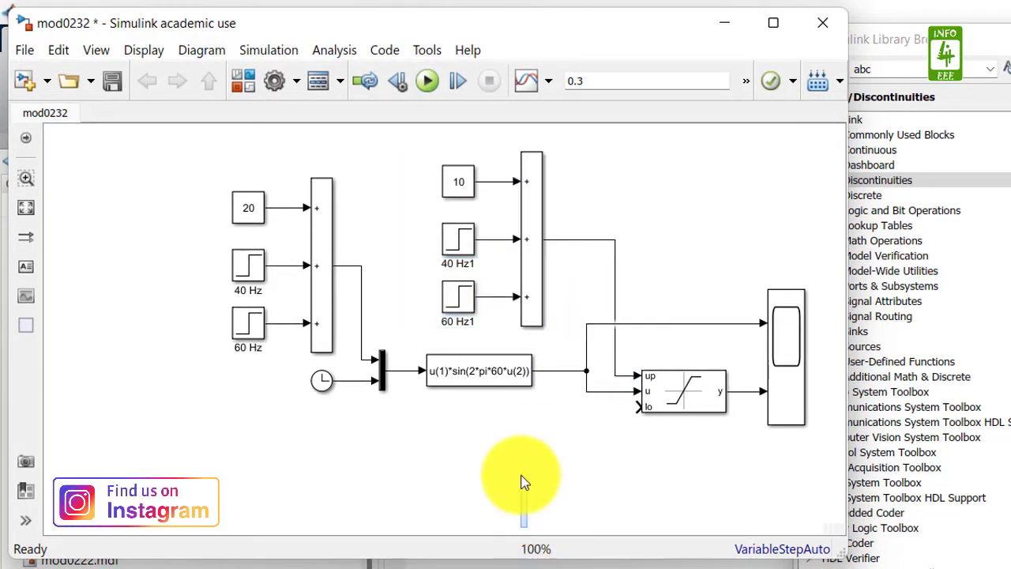
Paste a copy of the limit network below the sine function and wire its Sum to lo
key("ctrl+v")
left_click_drag(606, 481, 529, 424)
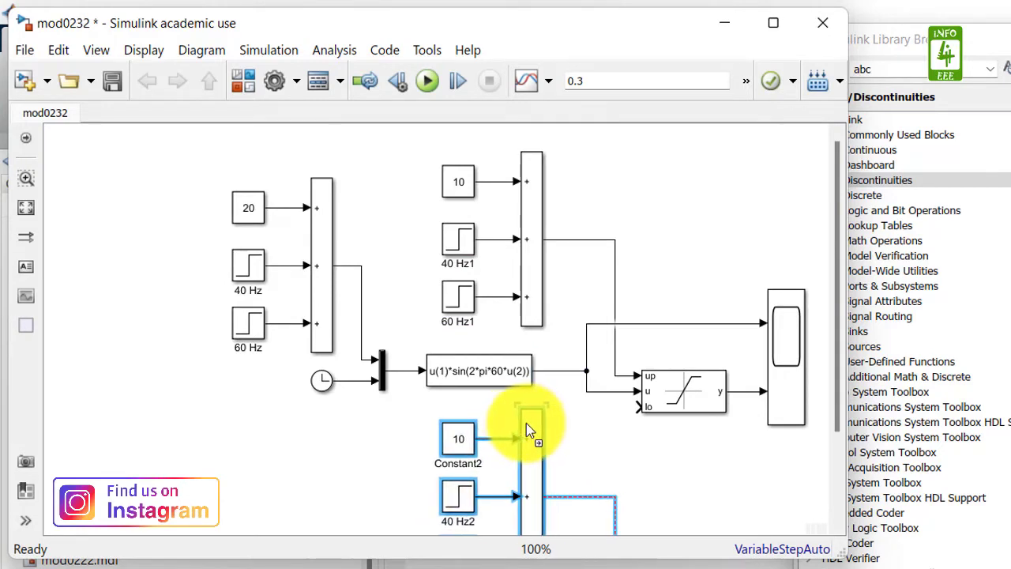
left_click(27, 208)
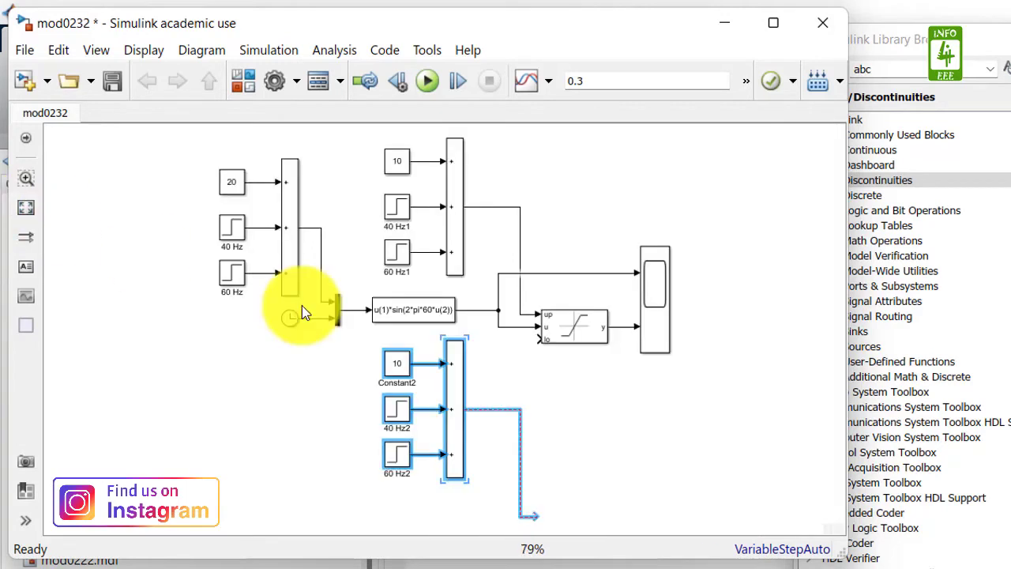
left_click(551, 411)
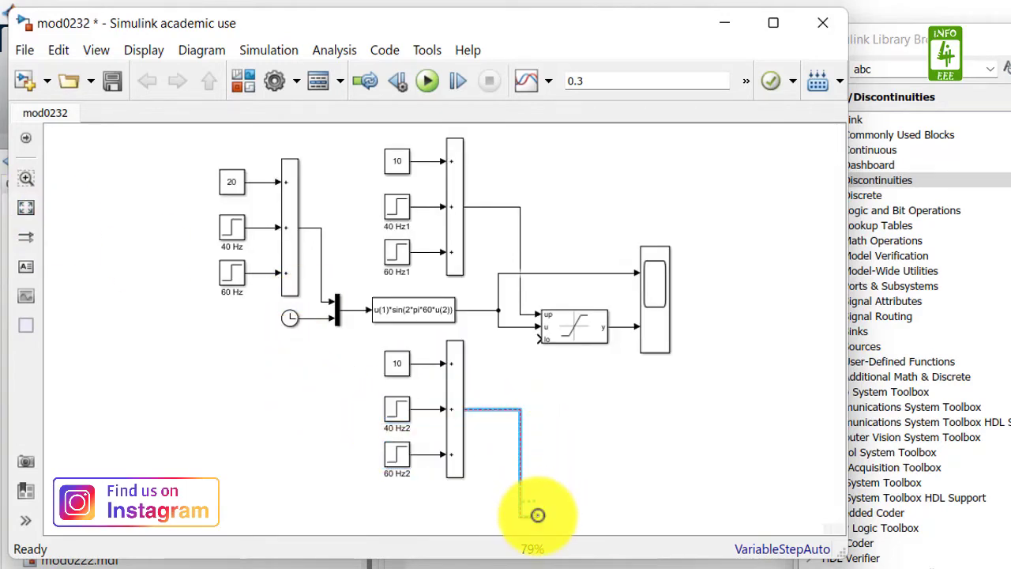
mouse_move(537, 514)
left_mouse_down()
mouse_move(529, 346)
mouse_move(538, 338)
left_mouse_up()
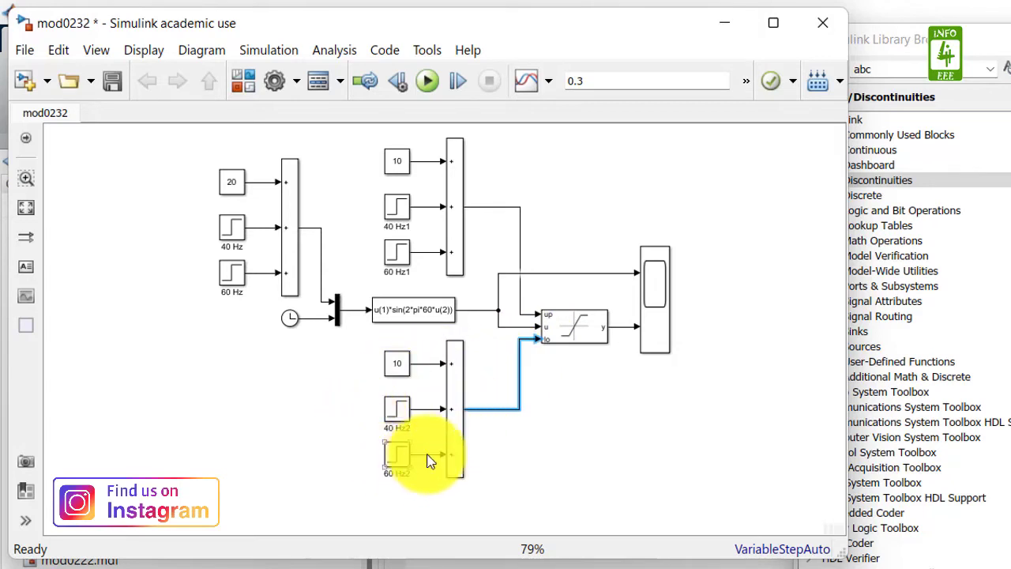
Set the lower Sum2 block's list of signs to '---' so all three inputs subtract
left_click(342, 393)
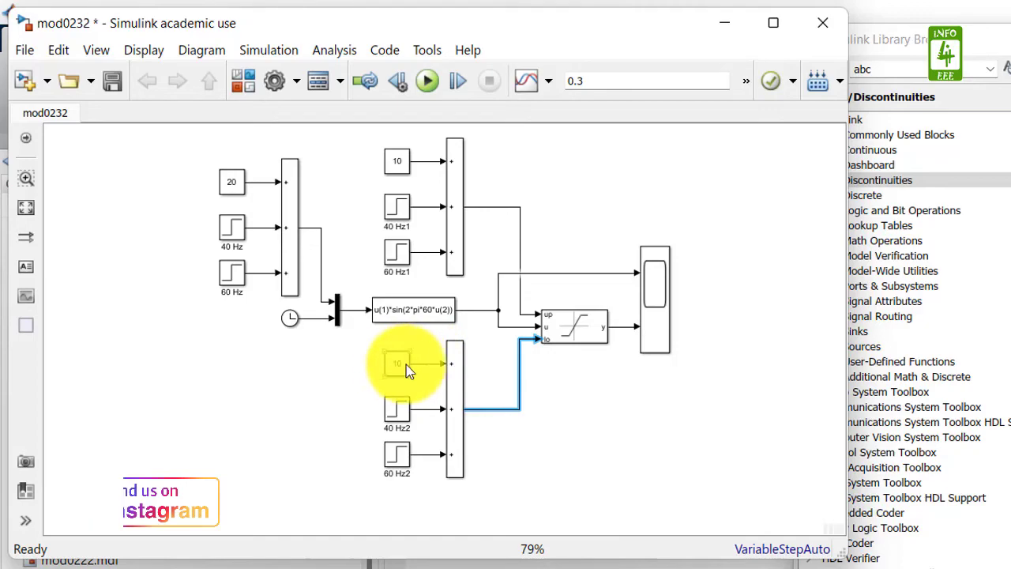
double_click(461, 375)
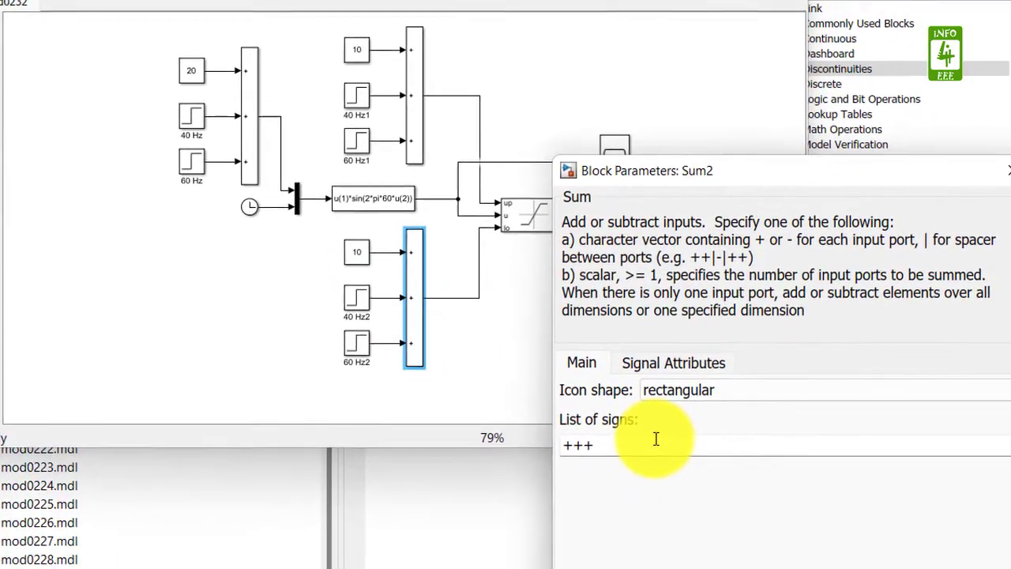
double_click(685, 523)
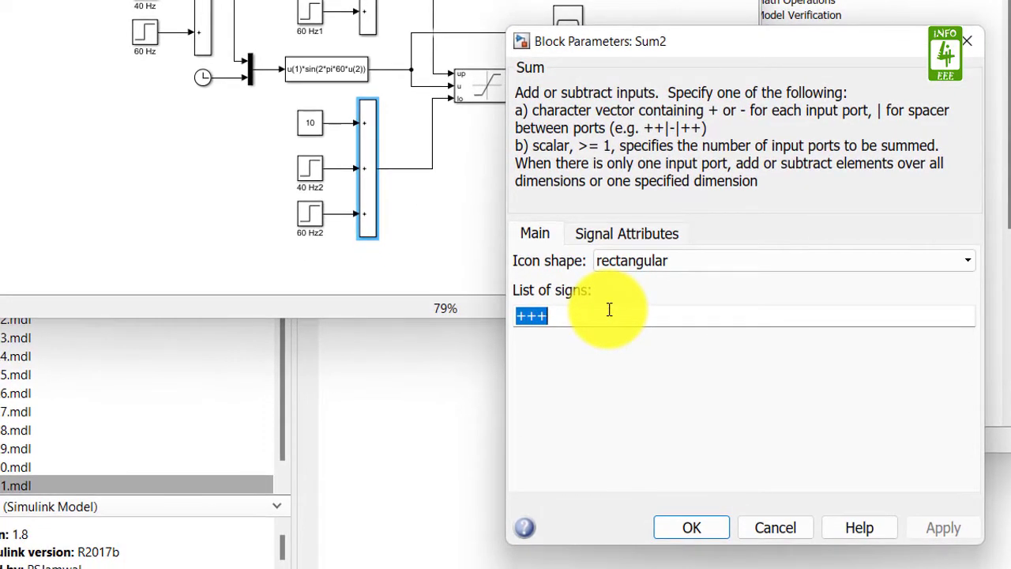
type("---")
key("Return")
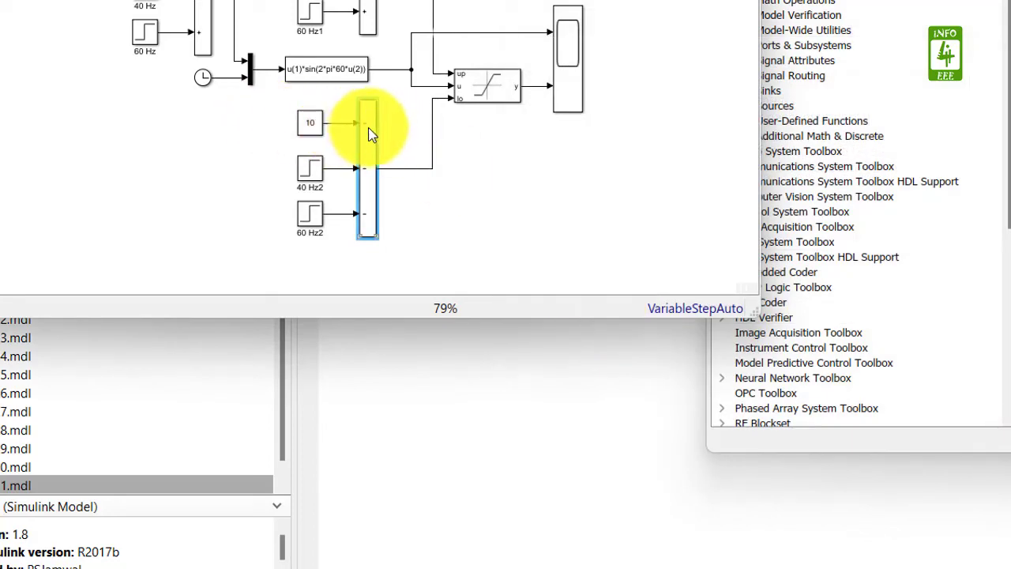
Review the 40 Hz2 and 60 Hz2 step settings, leaving them unchanged
left_click(309, 172)
double_click(309, 173)
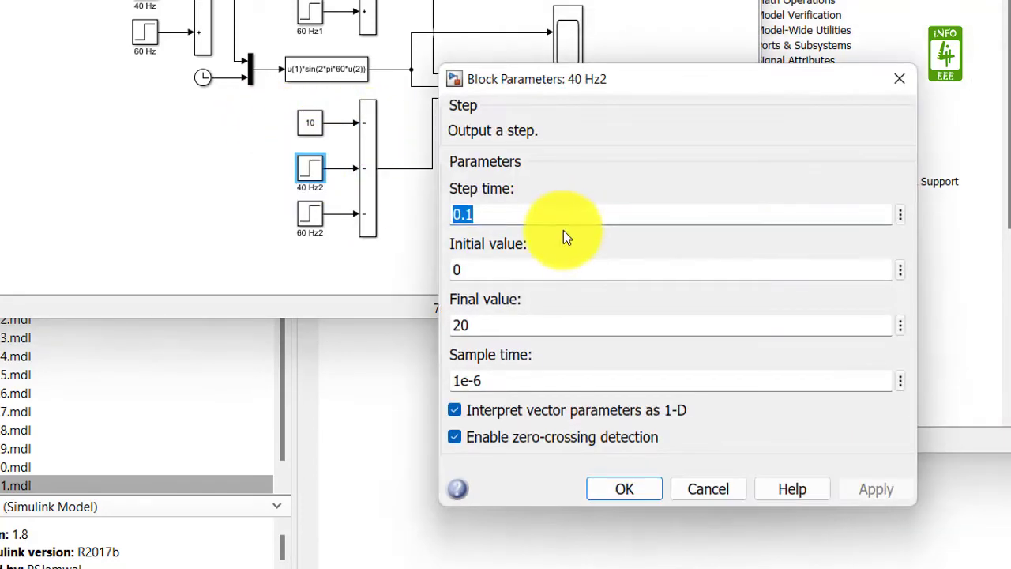
left_click(898, 75)
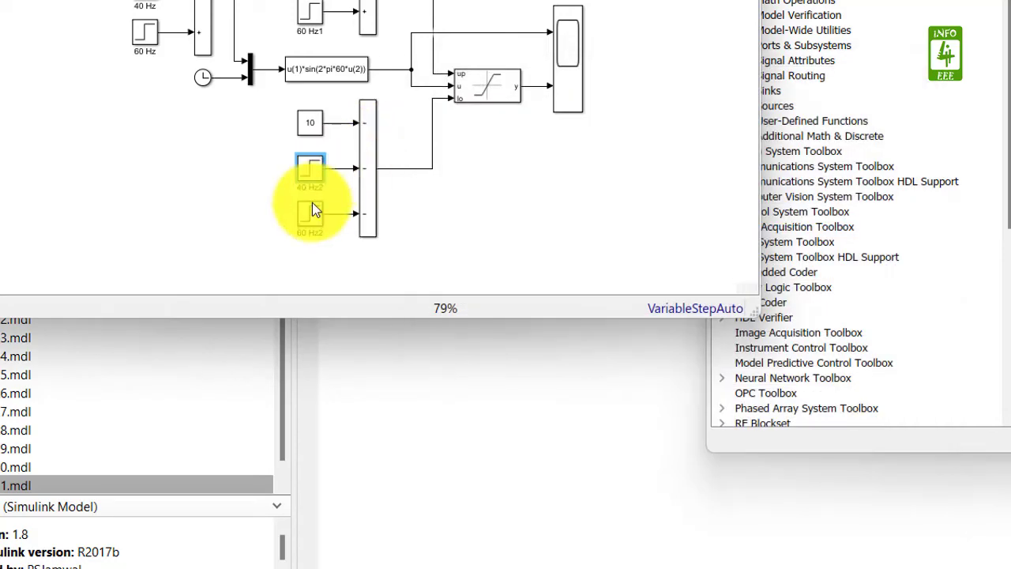
double_click(311, 213)
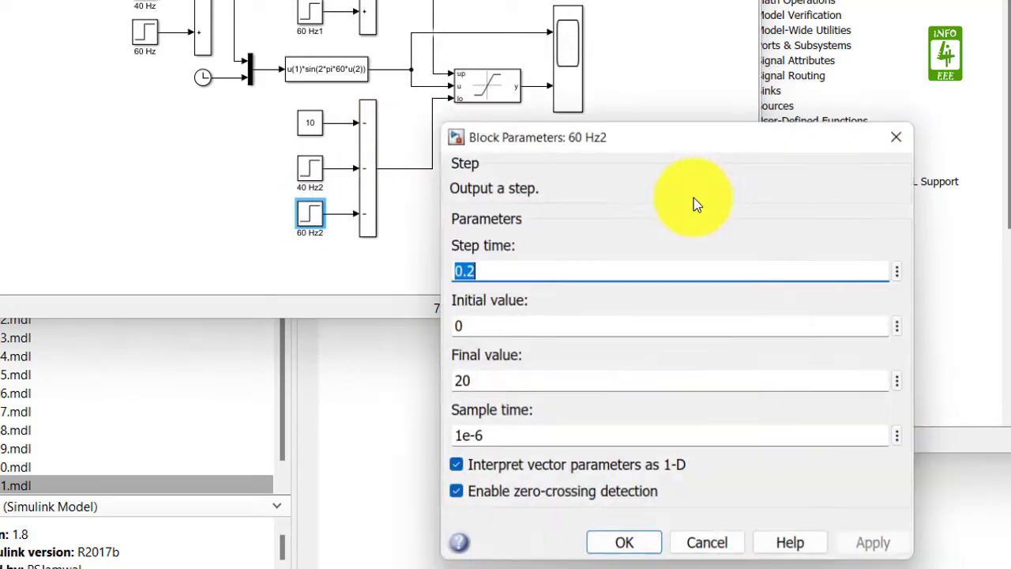
left_click(901, 139)
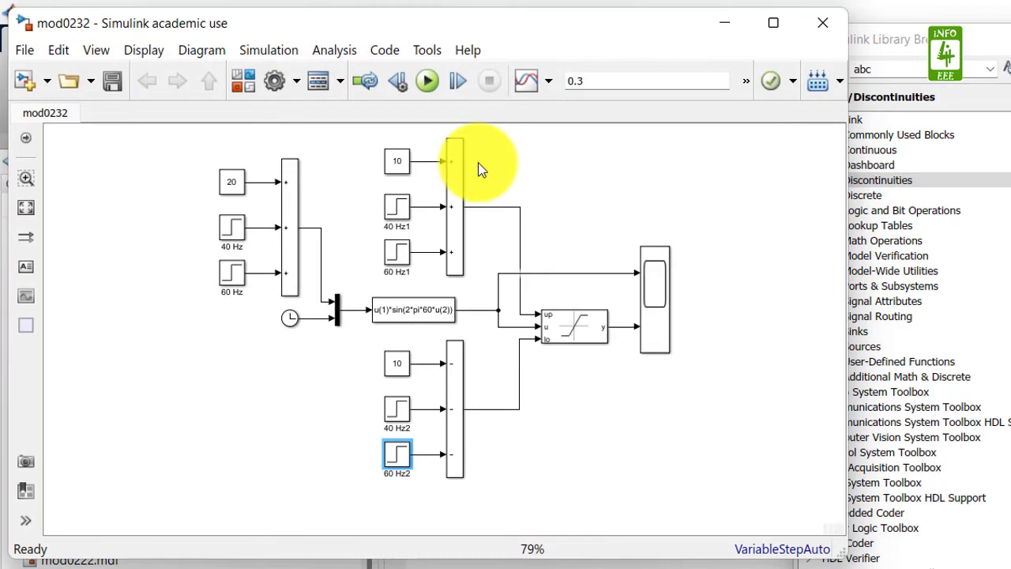
Run the model in the Scope window and scale the axes to show the sine clipped at ±10, ±30 and ±50
left_click(654, 300)
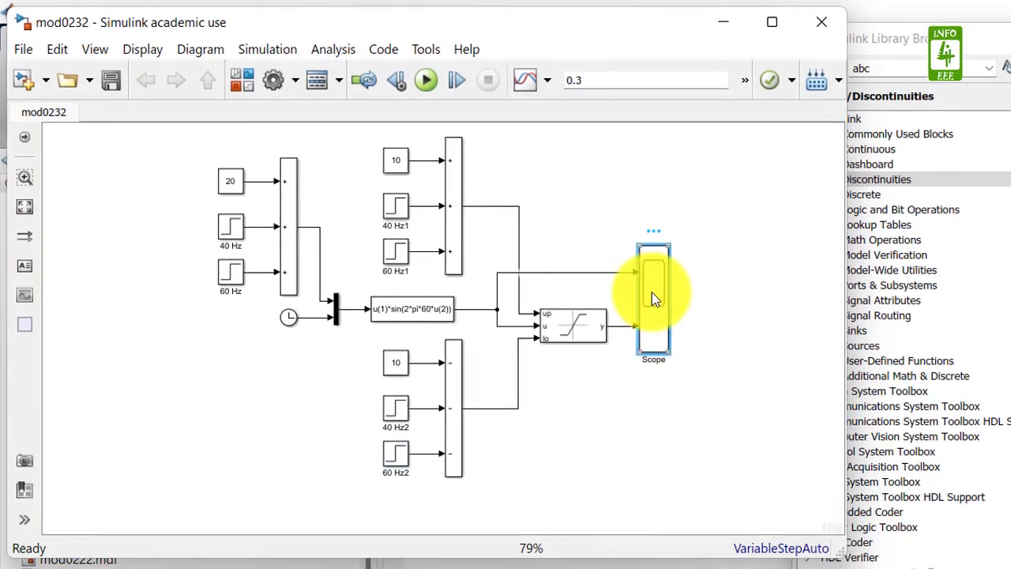
double_click(654, 299)
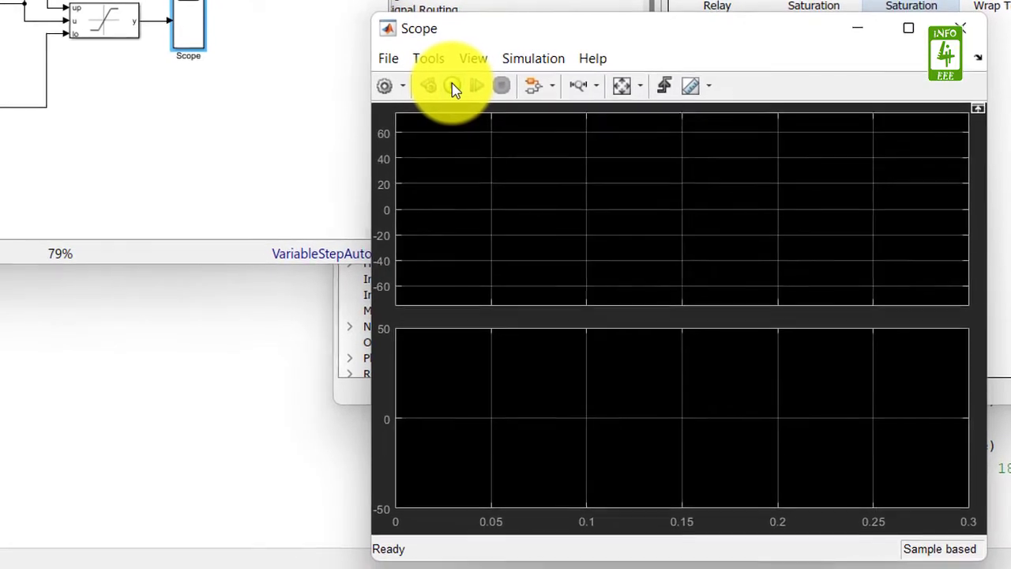
left_click(452, 83)
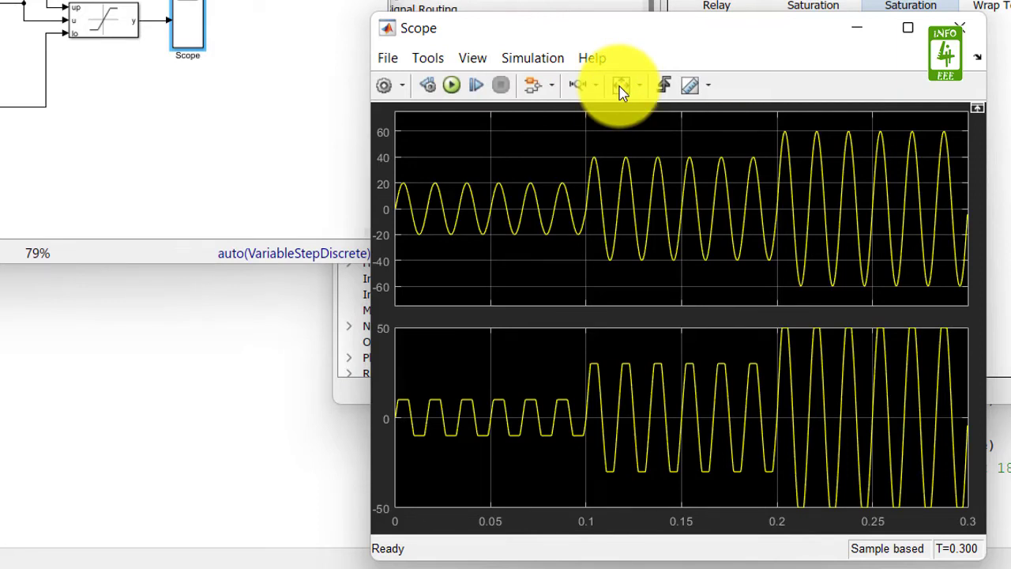
left_click(620, 91)
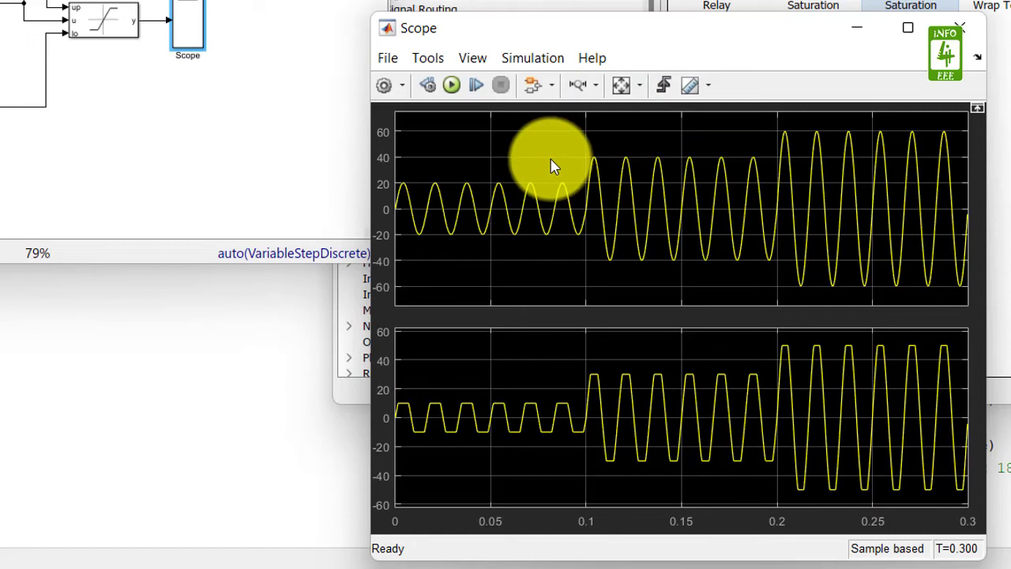